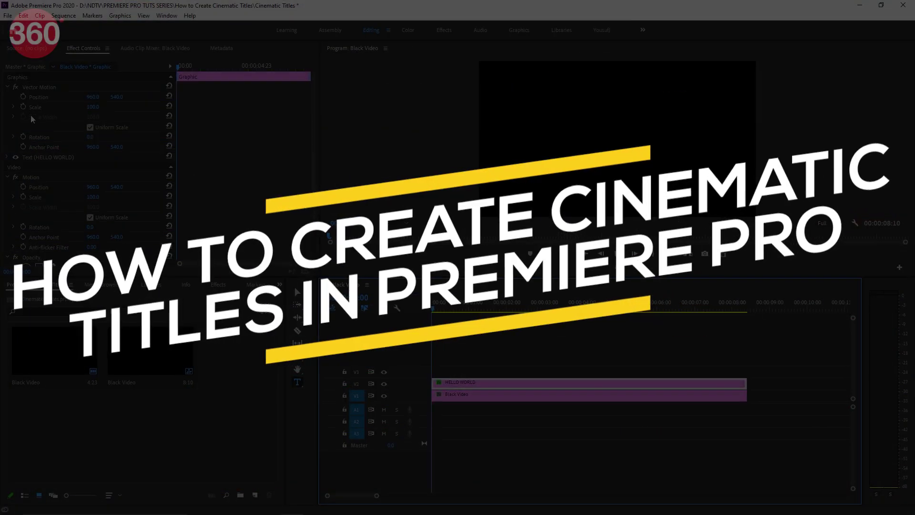
Step: Create a 1920×1080 Black Video clip at 23.976 fps
click(16, 107)
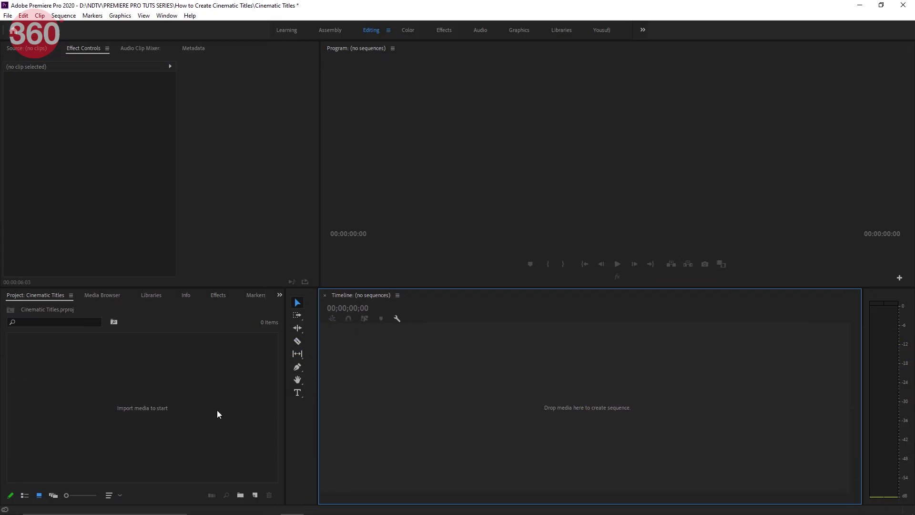
click(256, 495)
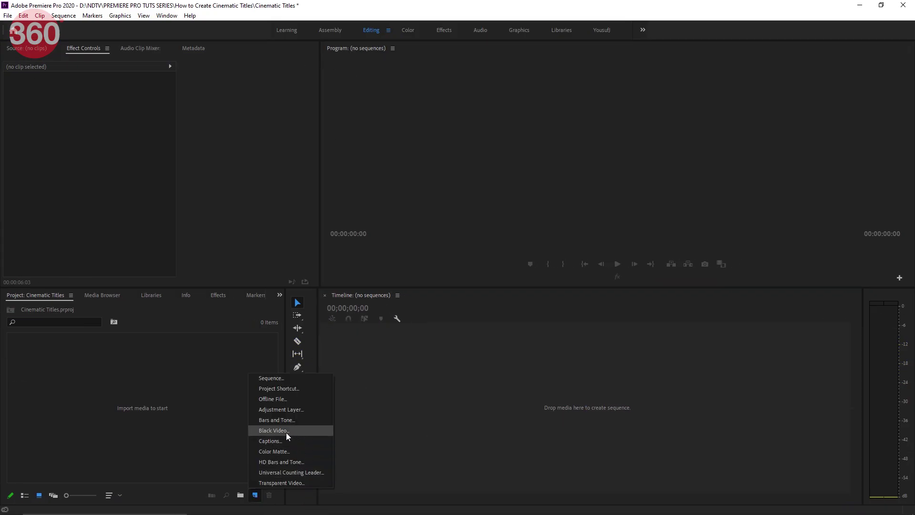
click(273, 432)
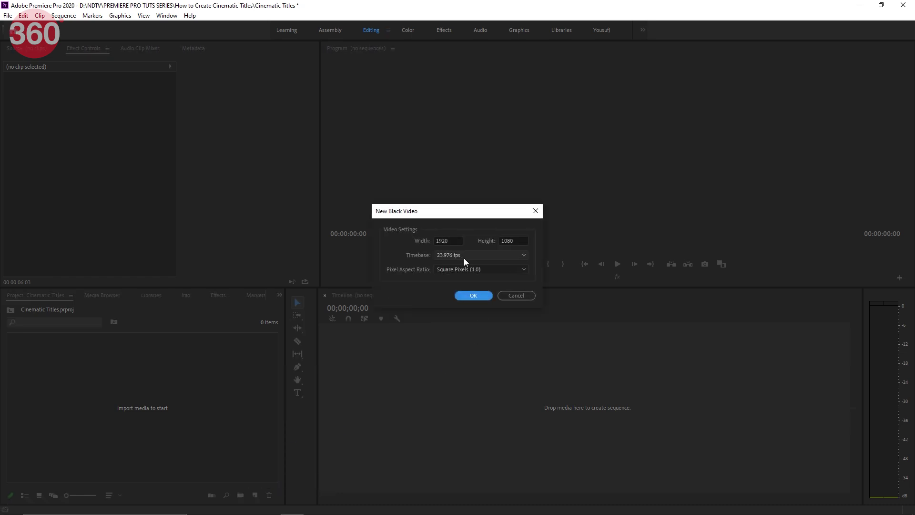
click(508, 259)
click(493, 259)
click(473, 296)
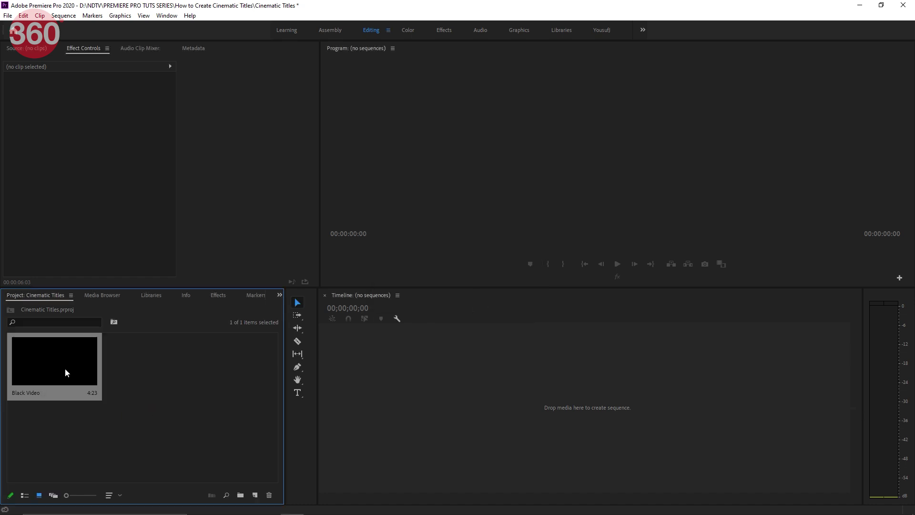
Step: Build a sequence from the black clip and extend it to 00:00:08:10
drag(68, 371, 429, 393)
key(backslash)
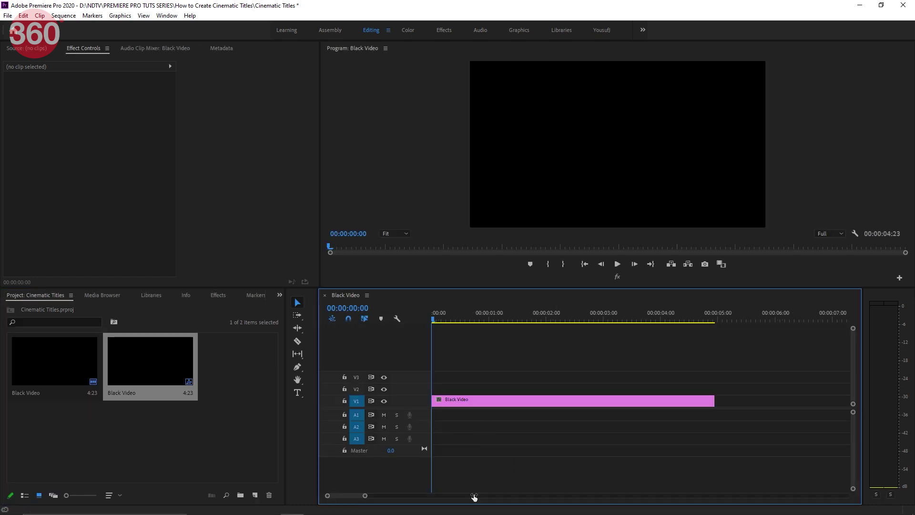
drag(720, 400, 825, 401)
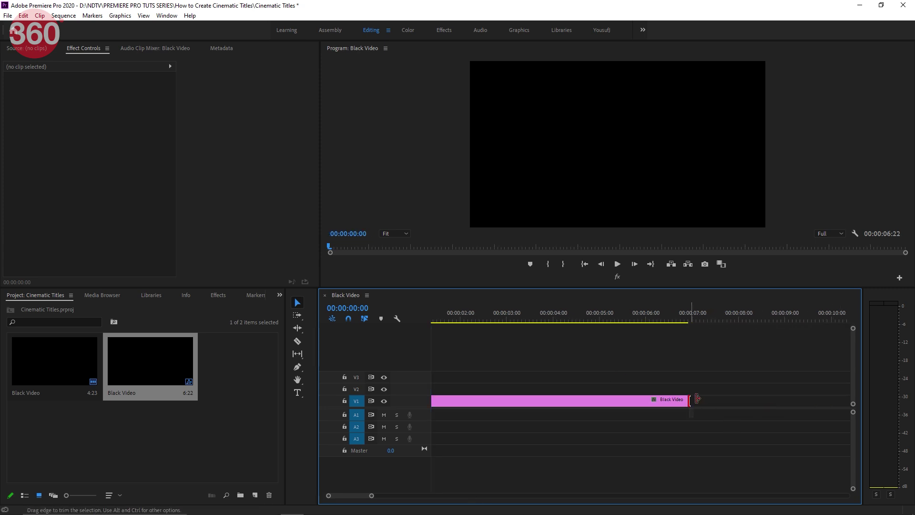
drag(697, 398, 760, 399)
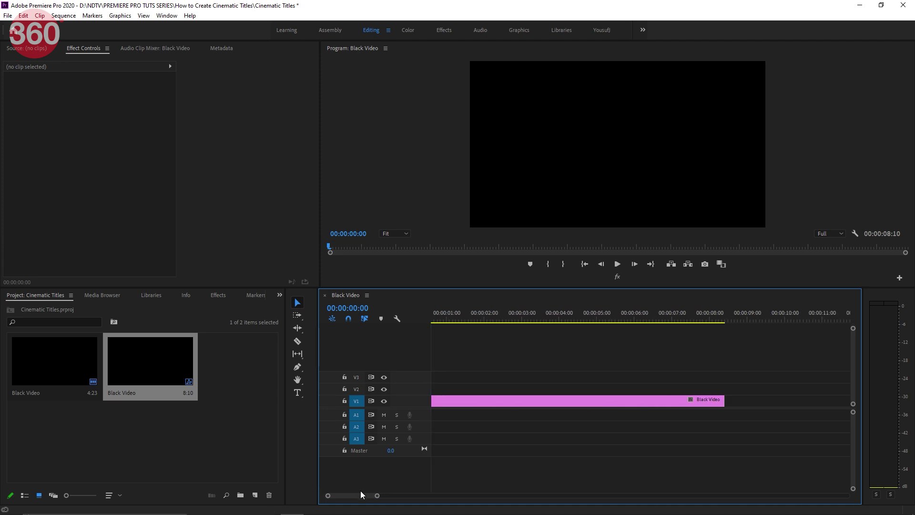
drag(361, 495, 345, 496)
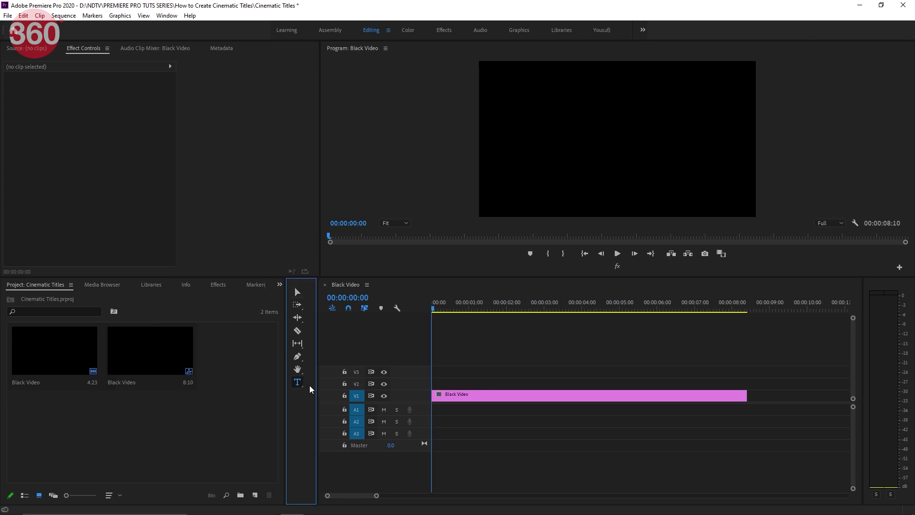
Step: Add a HELLO WORLD title and lengthen its clip to match the black clip
click(561, 146)
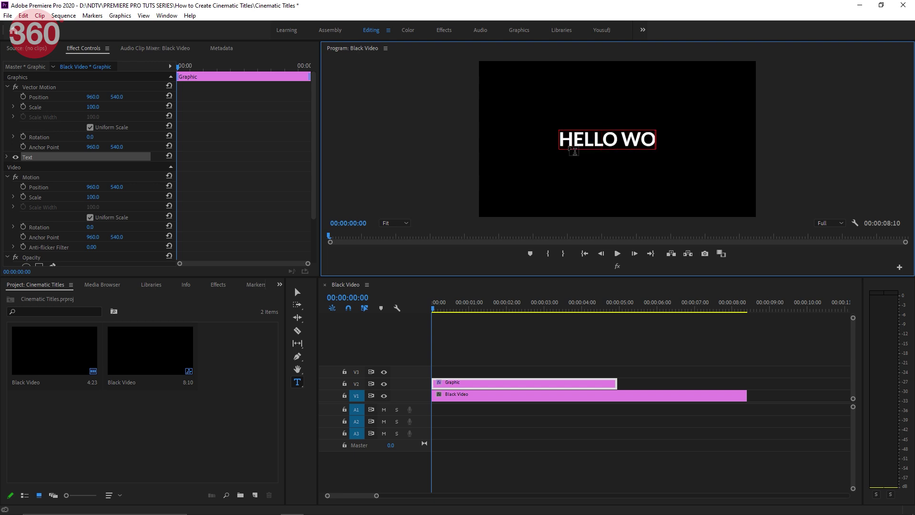
click(650, 364)
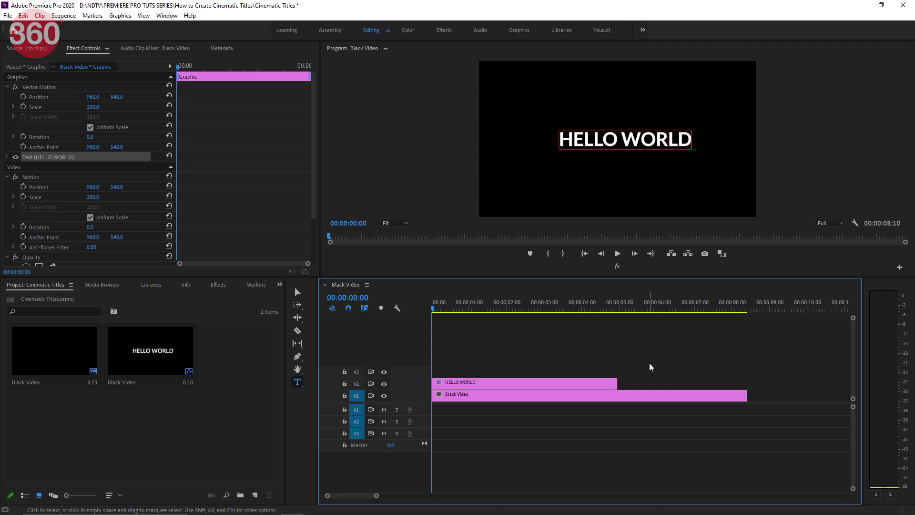
drag(617, 384, 748, 386)
Step: Set the HELLO WORLD text to font size 145 with tracking 250
click(608, 138)
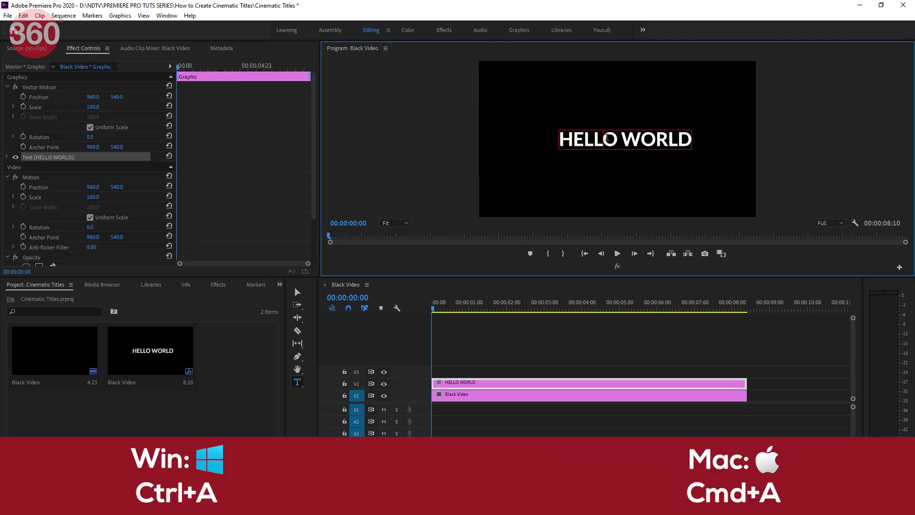
key(ctrl+a)
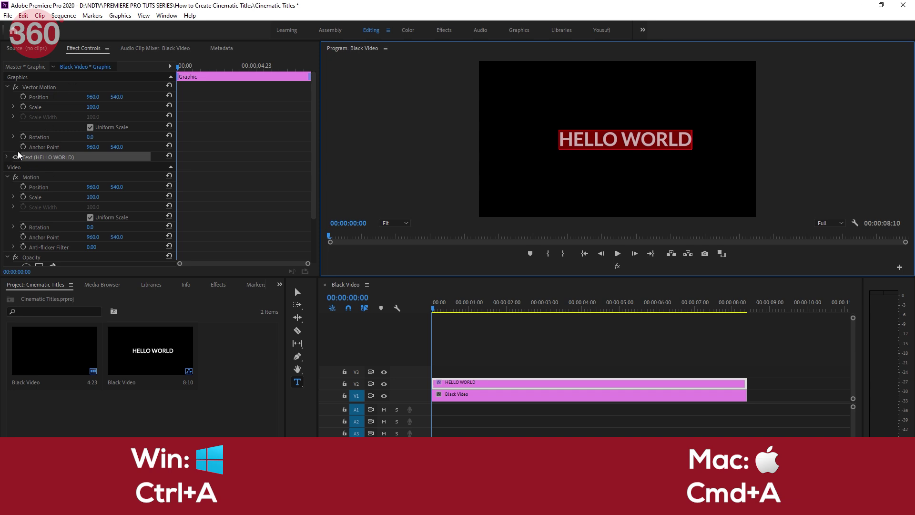
click(7, 157)
scroll(225, 180, down, 1)
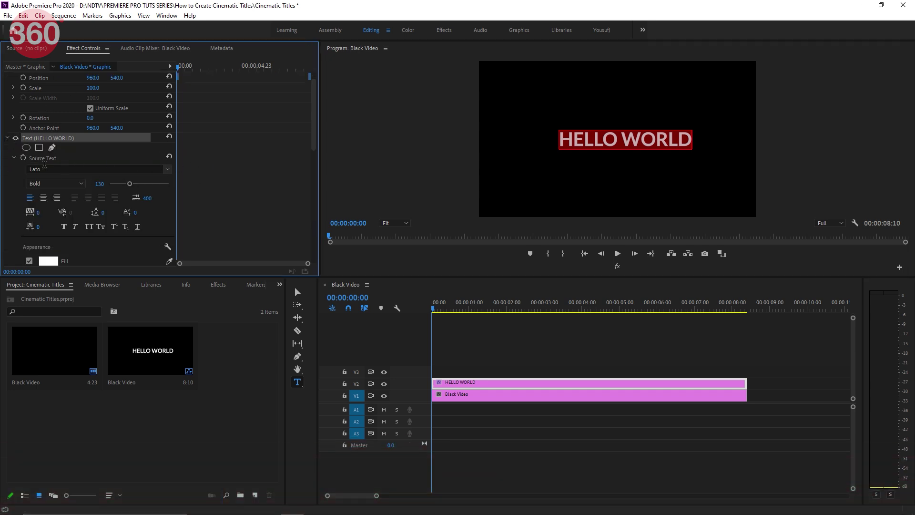
drag(129, 184, 131, 188)
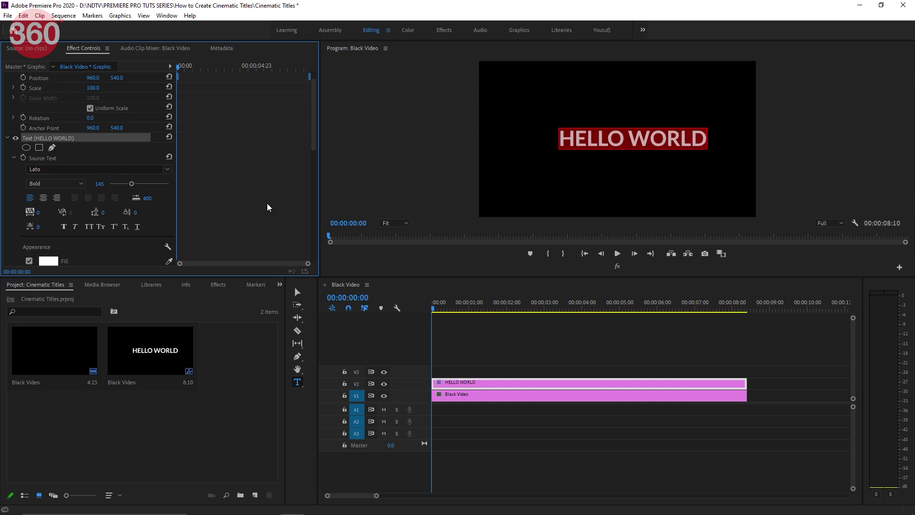
scroll(265, 204, down, 3)
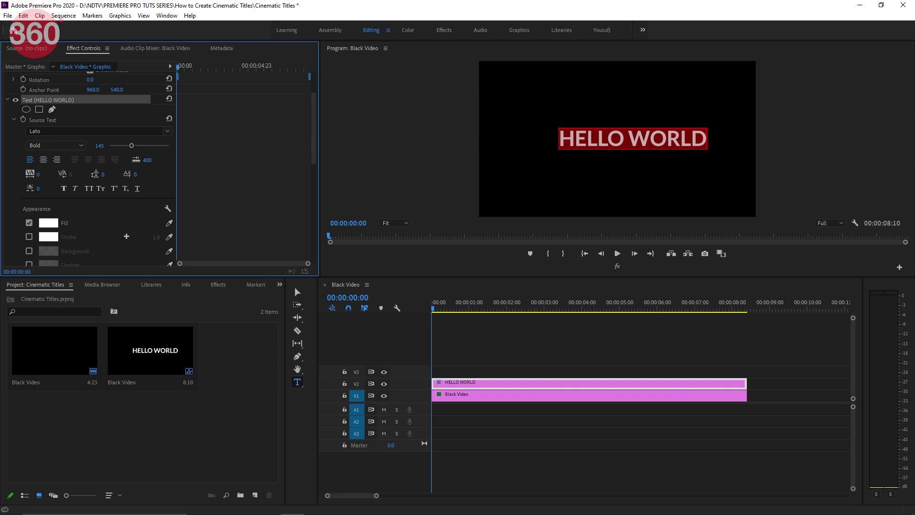
text(250)
key(Return)
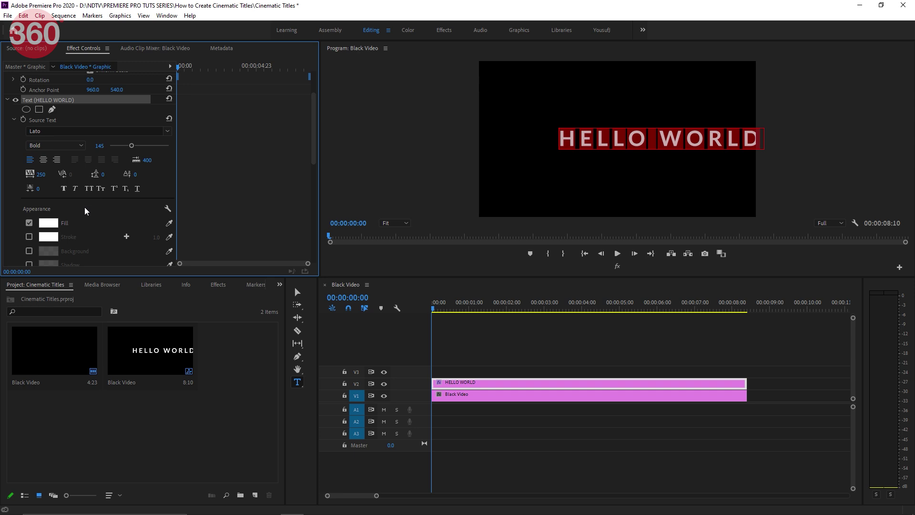
click(517, 386)
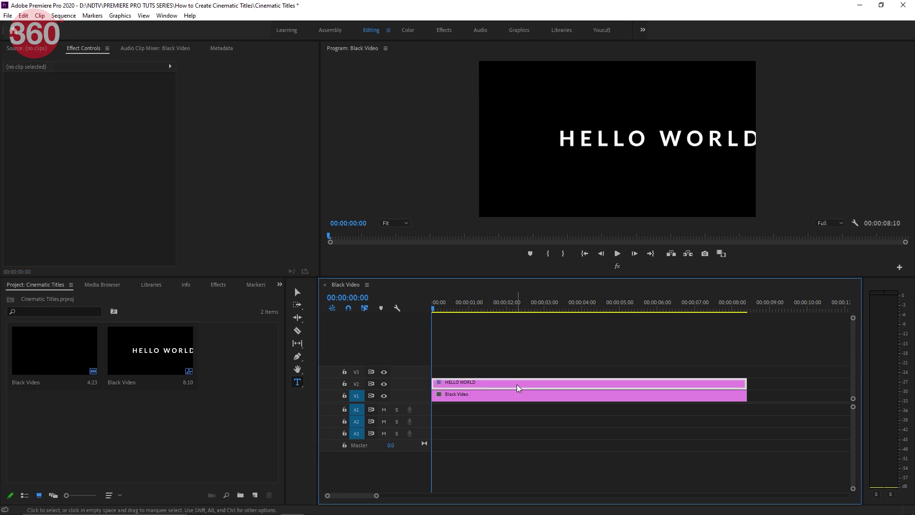
Step: Align the HELLO WORLD text layer to horizontal and vertical centre in Essential Graphics
click(519, 30)
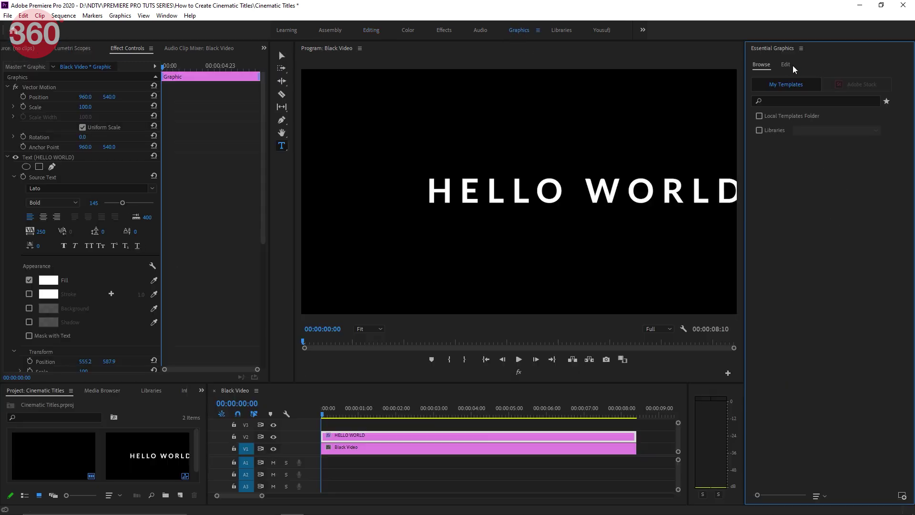
click(786, 65)
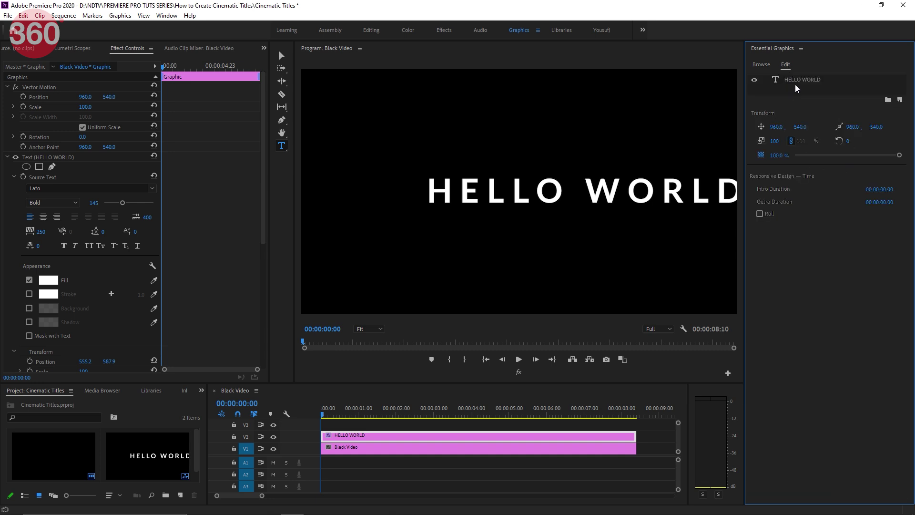
click(796, 86)
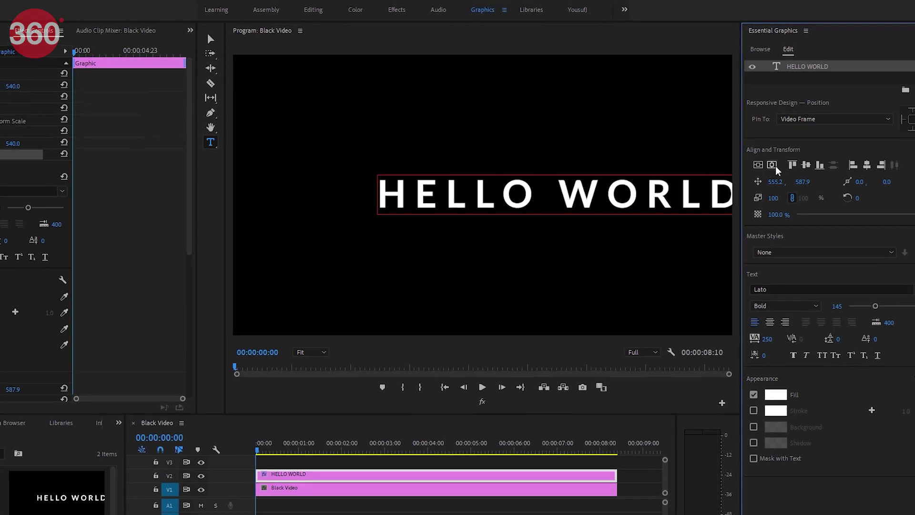
click(773, 166)
click(760, 167)
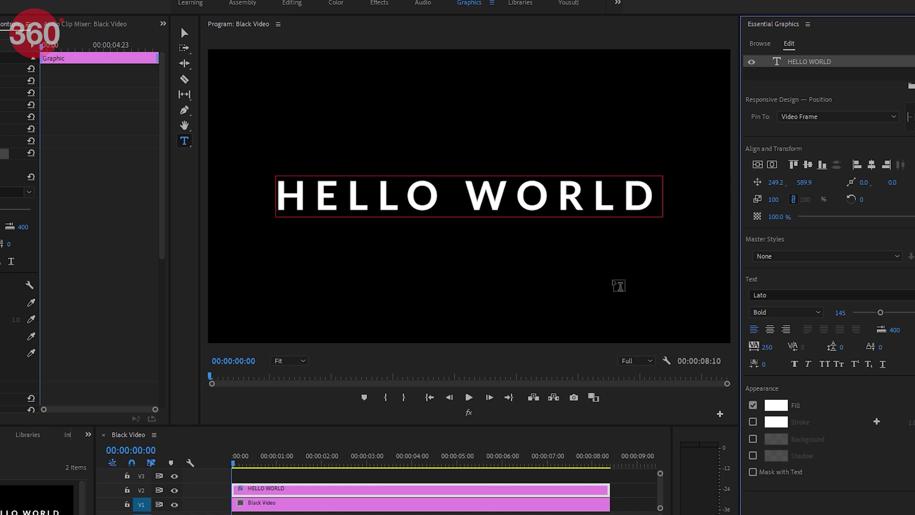
click(292, 3)
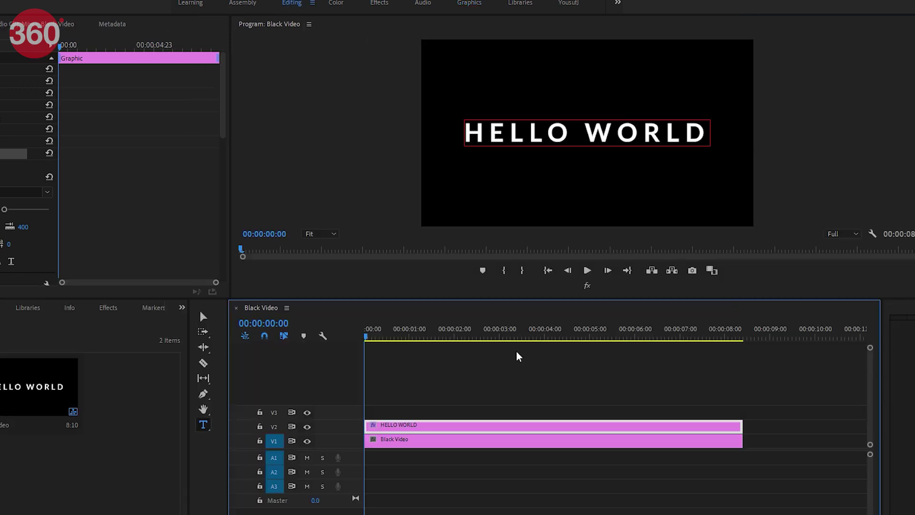
Step: Keyframe the title's opacity at 0% at the start and 100% at 2 seconds
scroll(2, 235, down, 5)
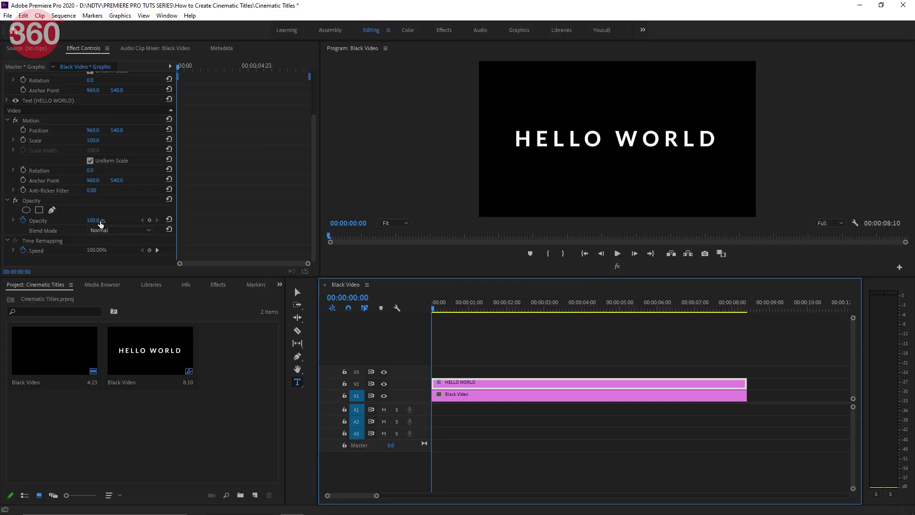
click(101, 222)
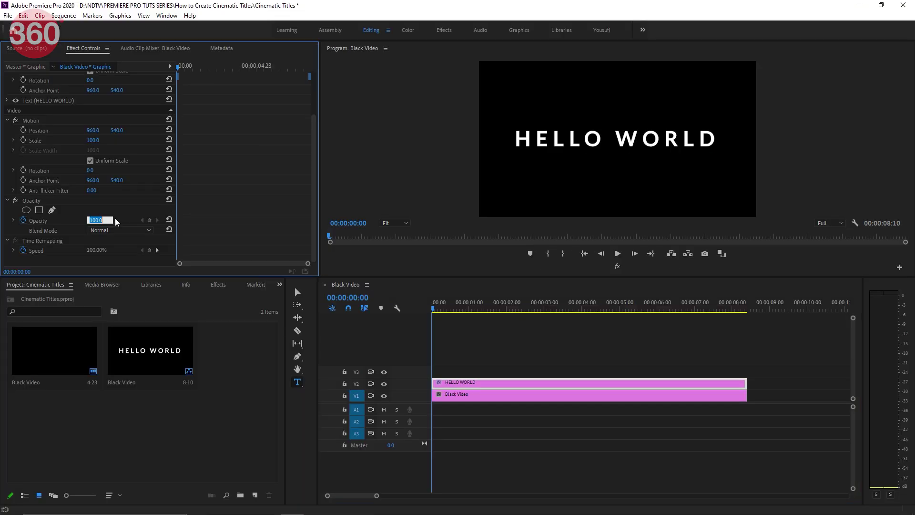
text(0)
key(Return)
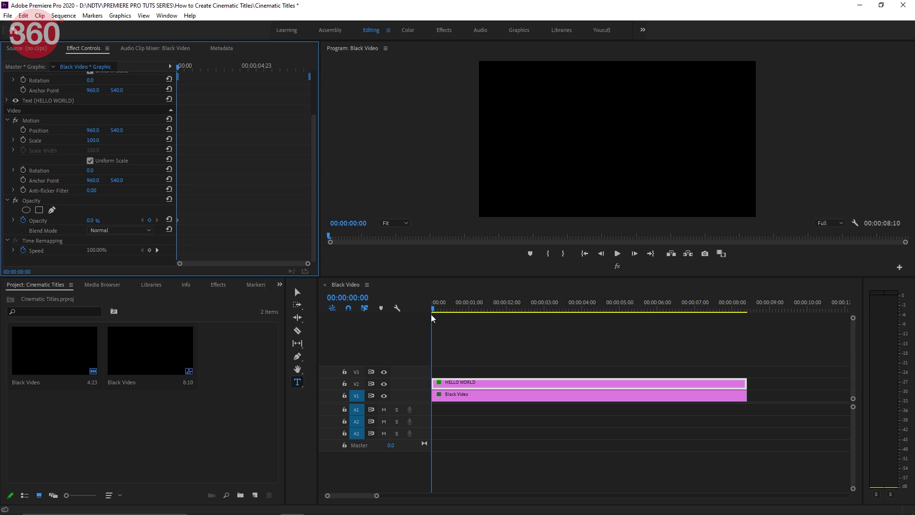
drag(435, 310, 508, 312)
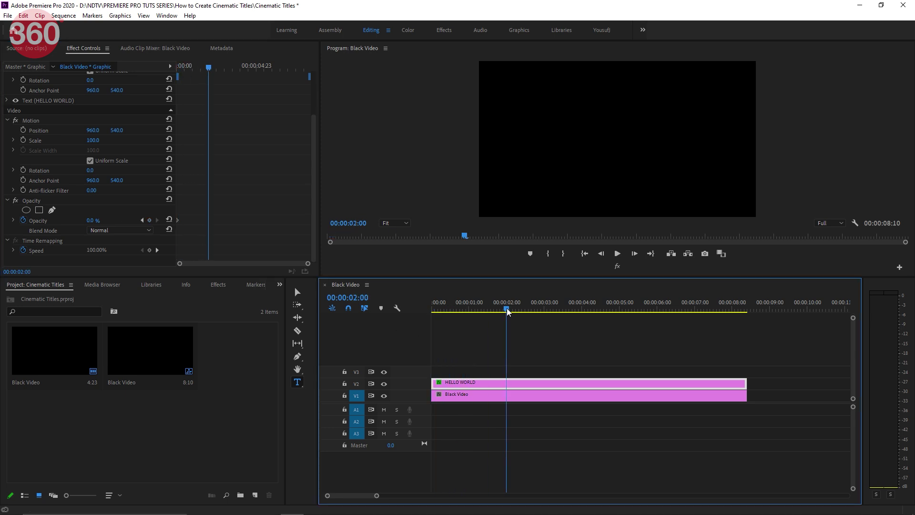
click(100, 220)
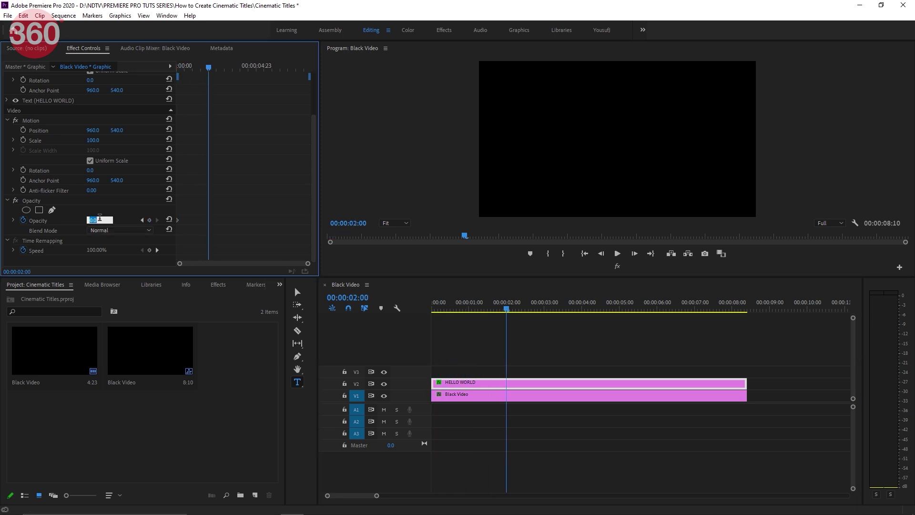
key(Return)
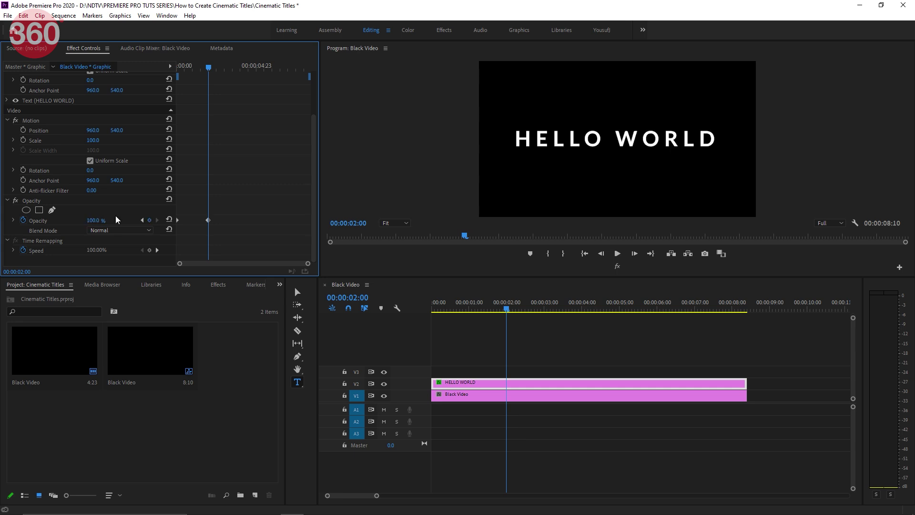
Step: Hold opacity at 100% at 4 seconds, fade to 0% by 6:01, and preview
drag(507, 313, 583, 313)
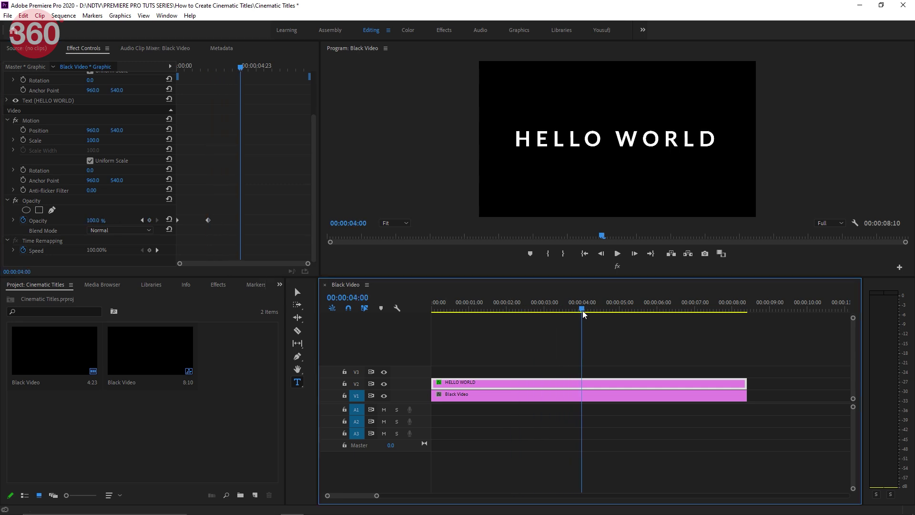
click(150, 220)
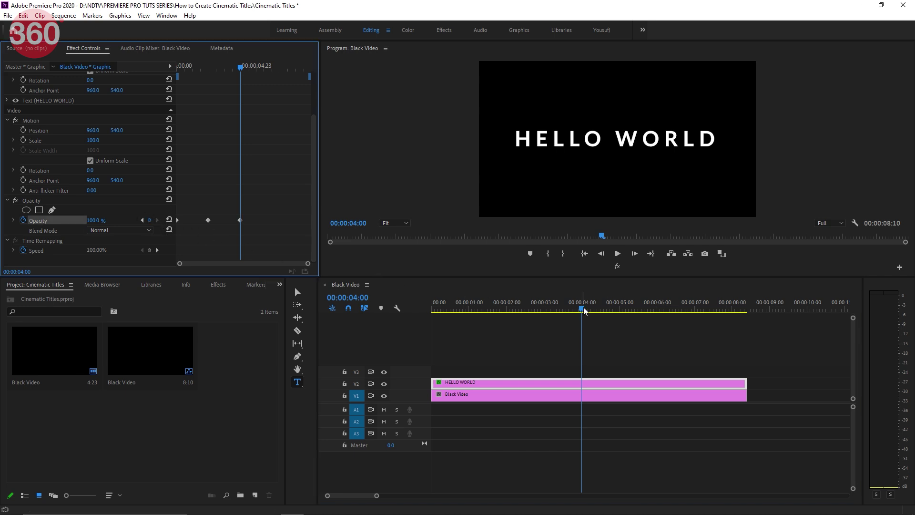
drag(585, 311, 661, 307)
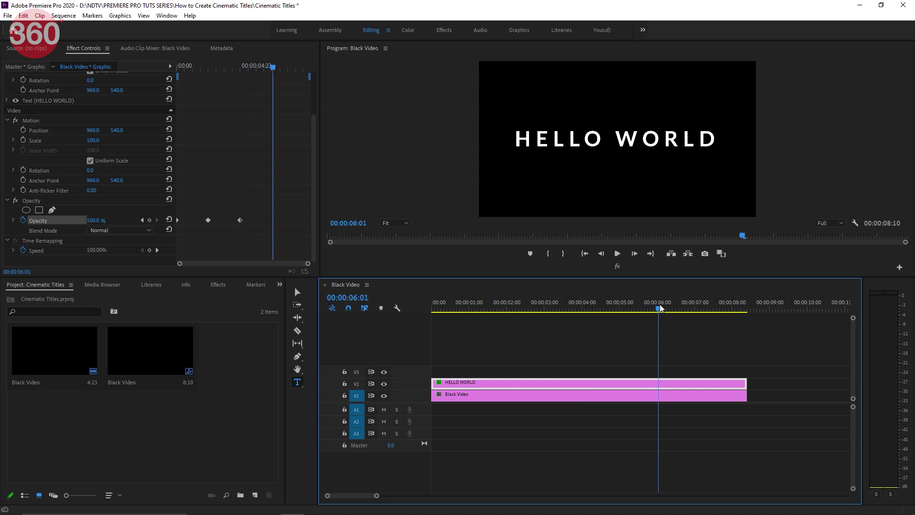
click(95, 219)
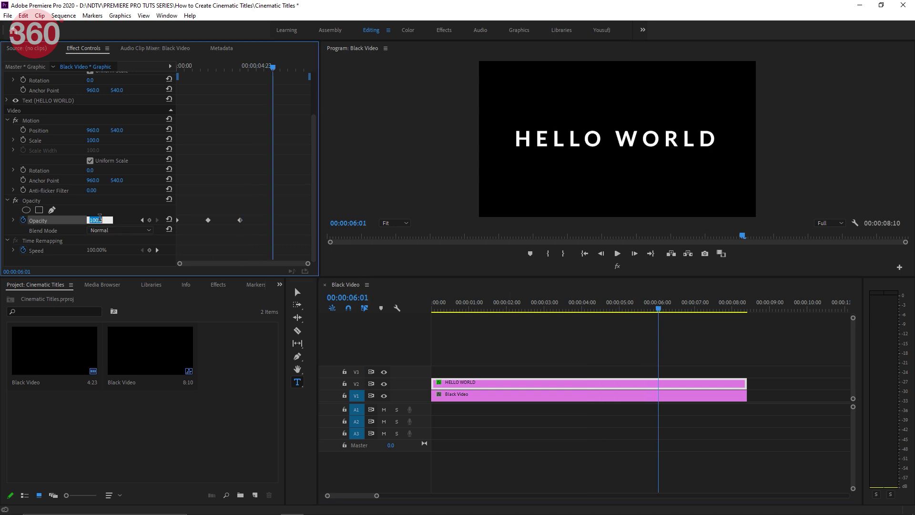
text(0)
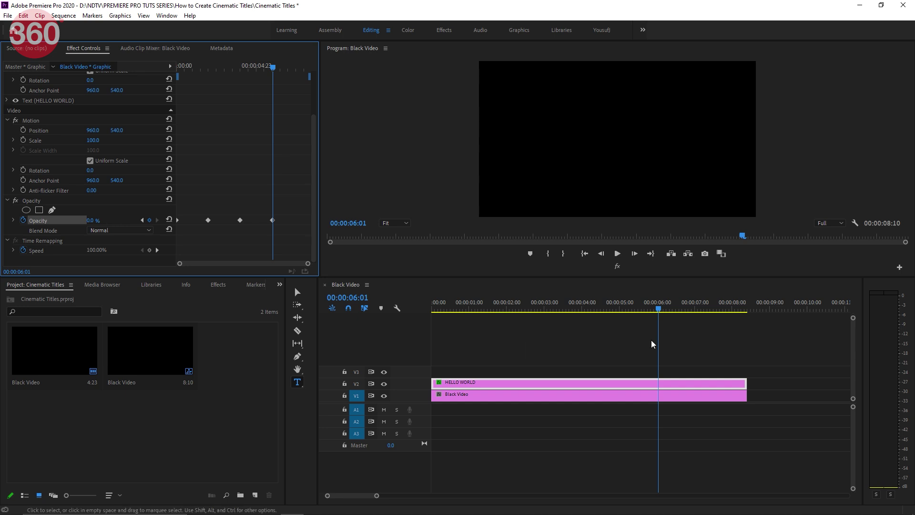
drag(666, 311, 419, 317)
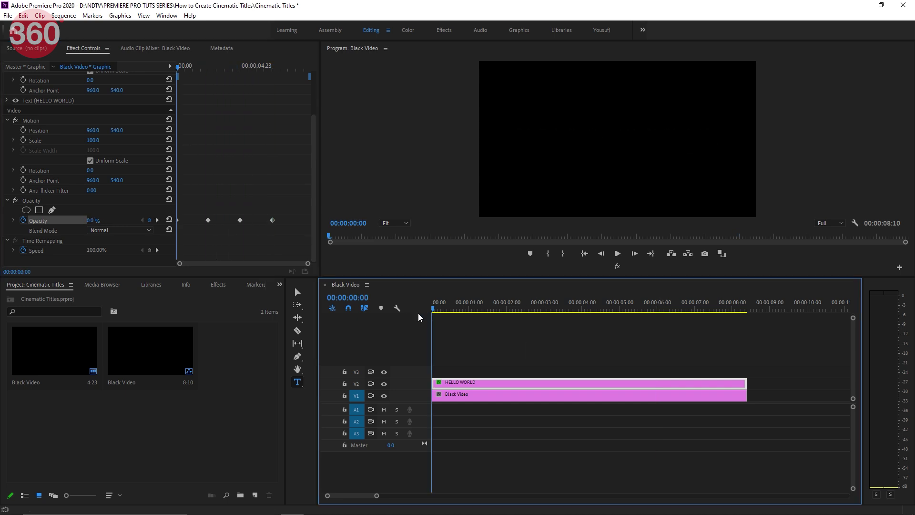
key(space)
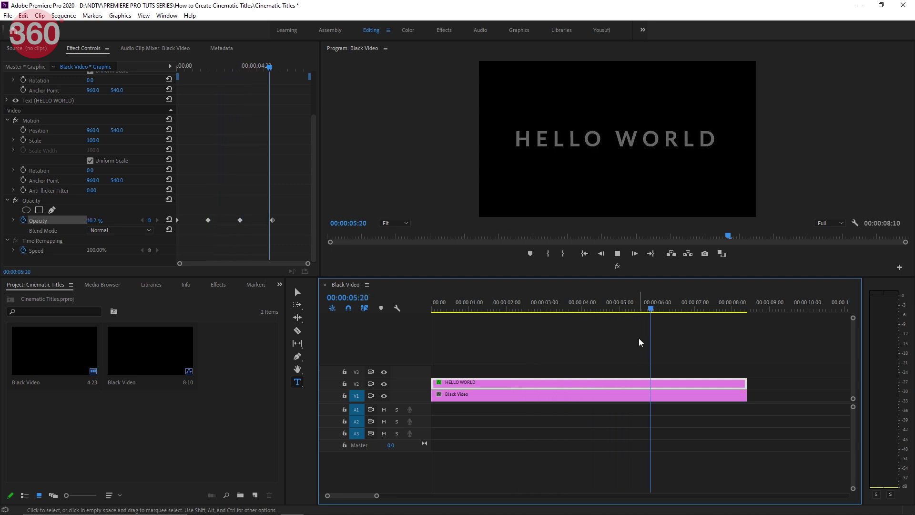
Step: Apply Auto Bezier easing to all of the title's opacity keyframes
key(space)
drag(290, 237, 129, 214)
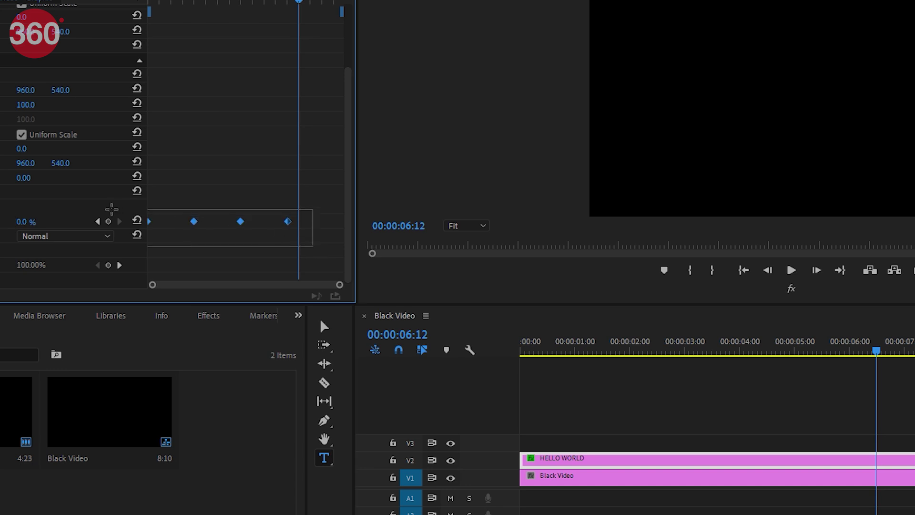
right_click(287, 222)
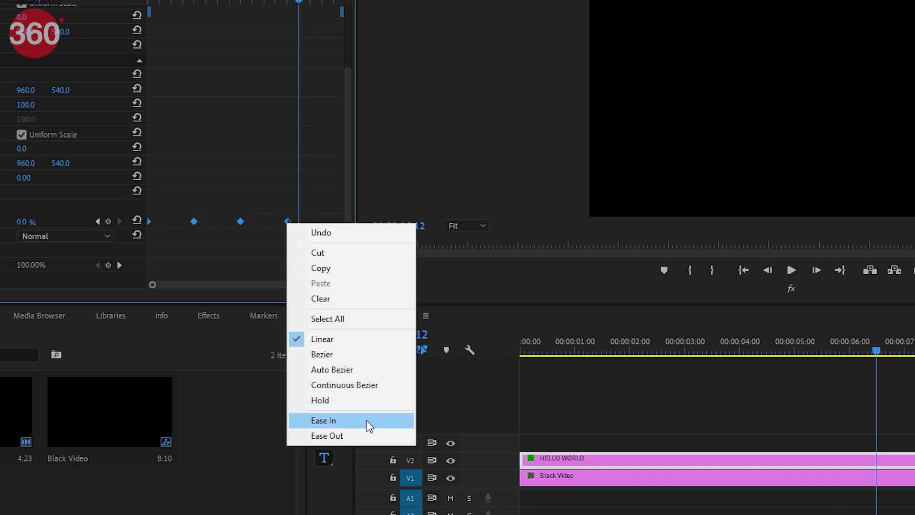
click(340, 370)
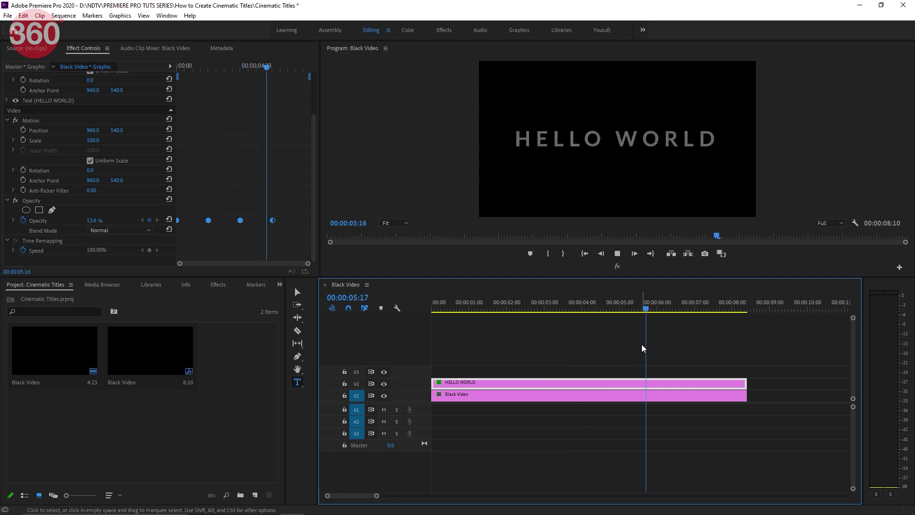
Step: Keyframe the title's Scale from 100 at the start to 115 at the clip end, then preview
key(space)
key(Home)
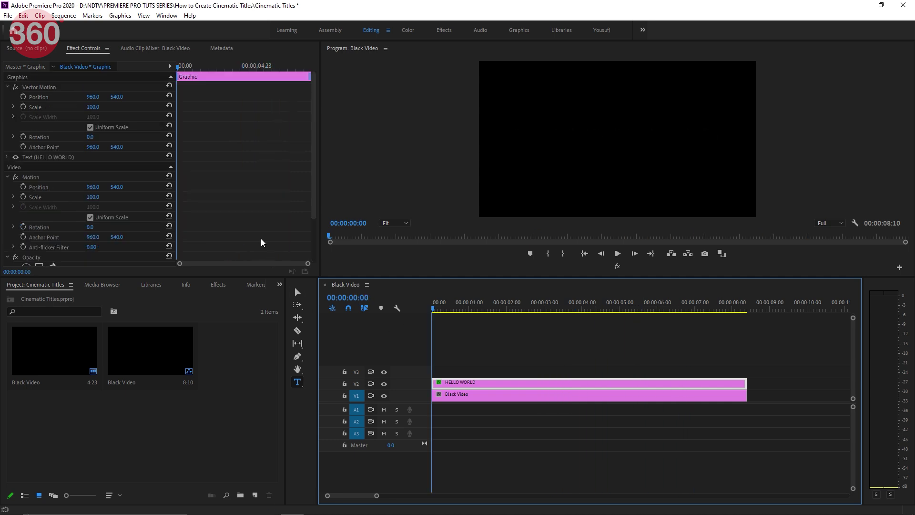
click(23, 107)
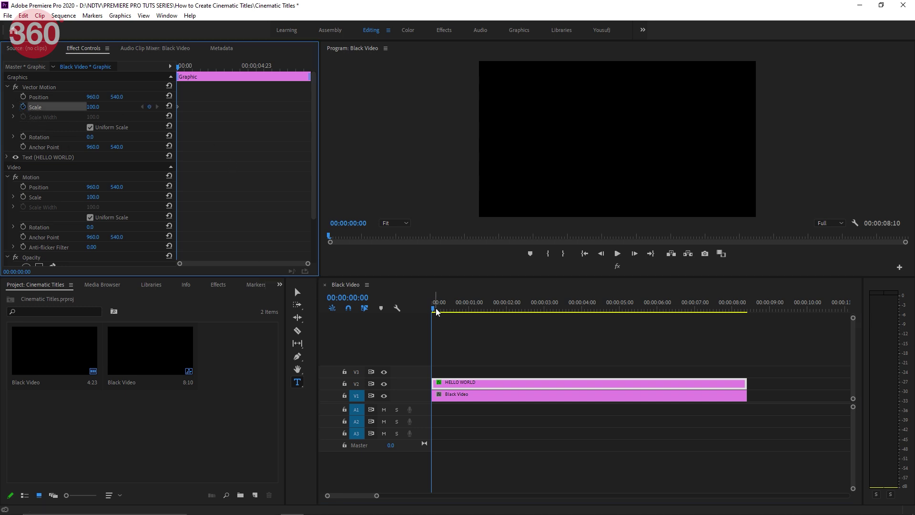
drag(437, 312, 747, 329)
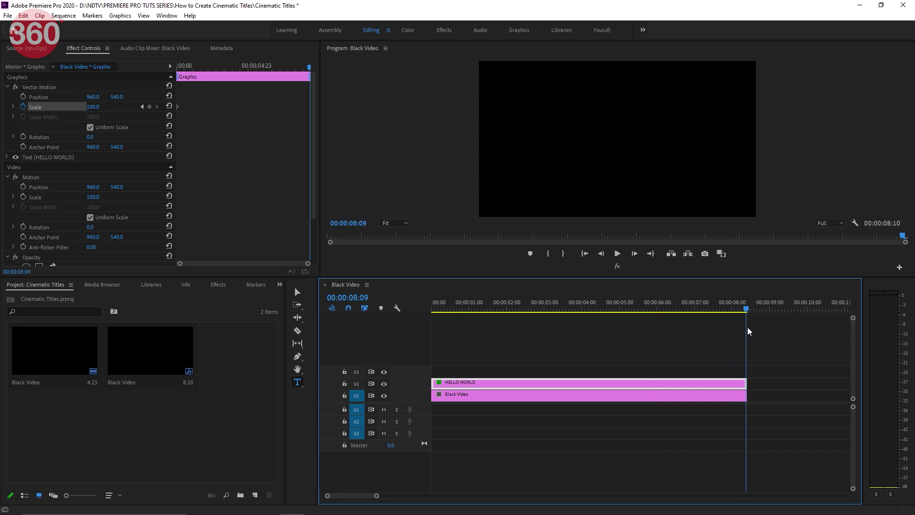
click(104, 118)
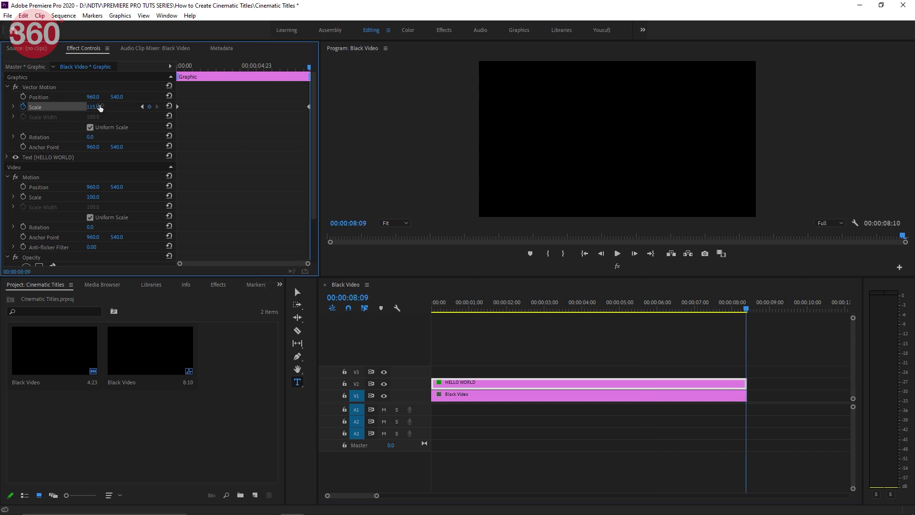
drag(538, 307, 426, 304)
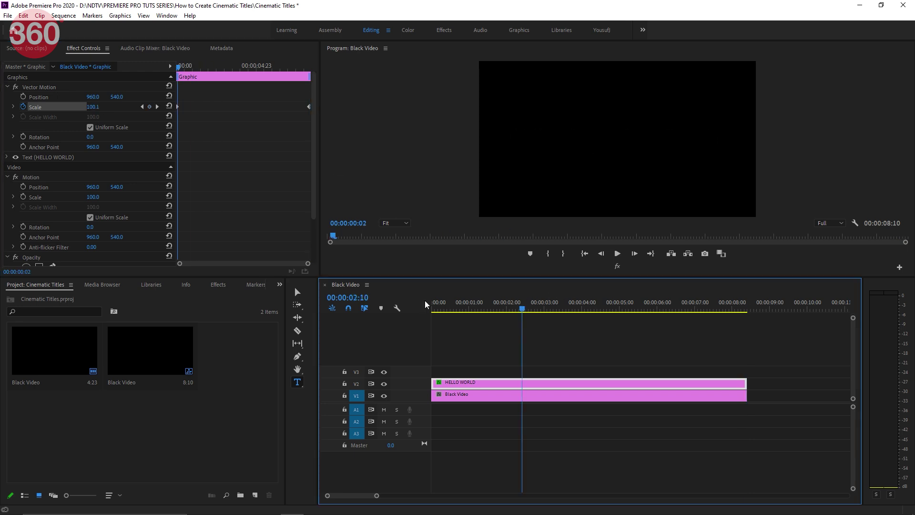
key(space)
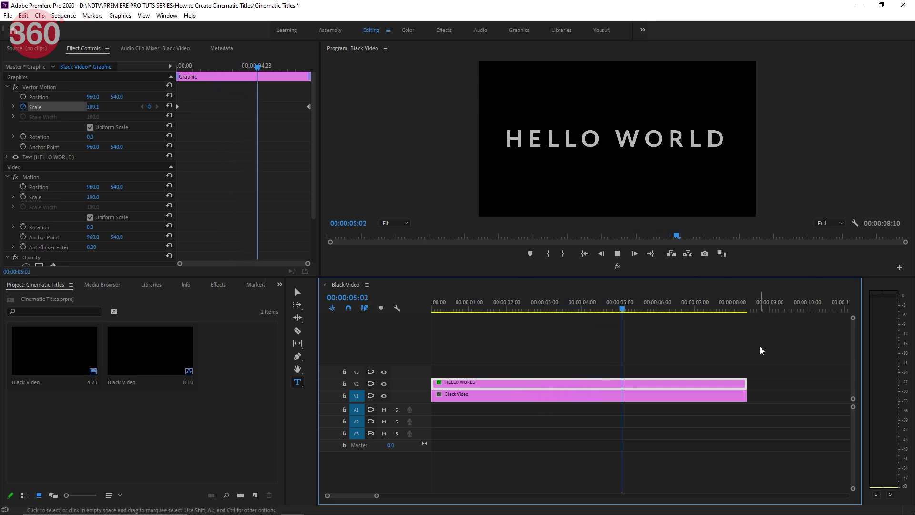
key(space)
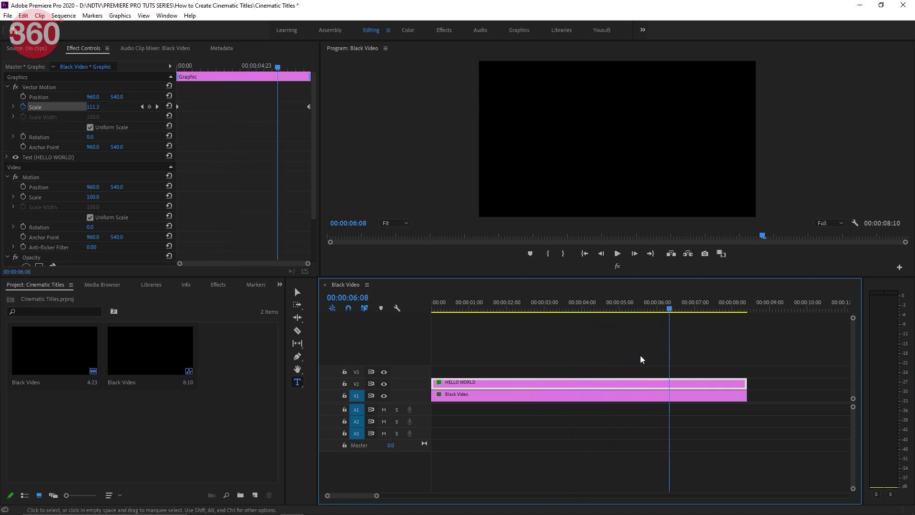
key(Home)
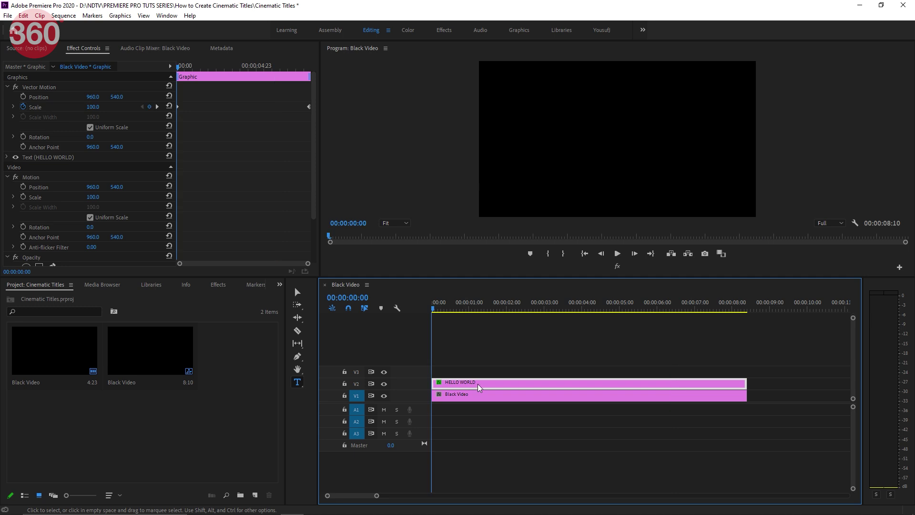
Step: Apply Ease In to the final Scale keyframe and preview the result
right_click(309, 107)
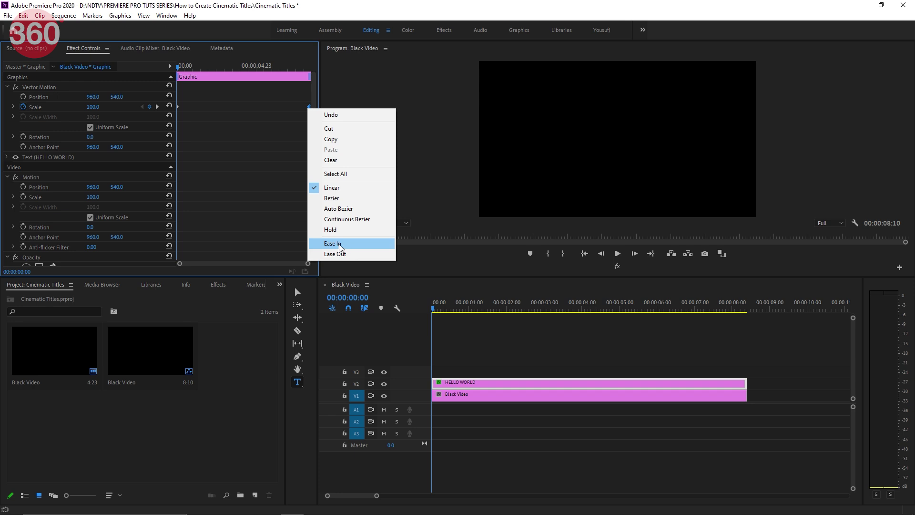
click(339, 244)
key(space)
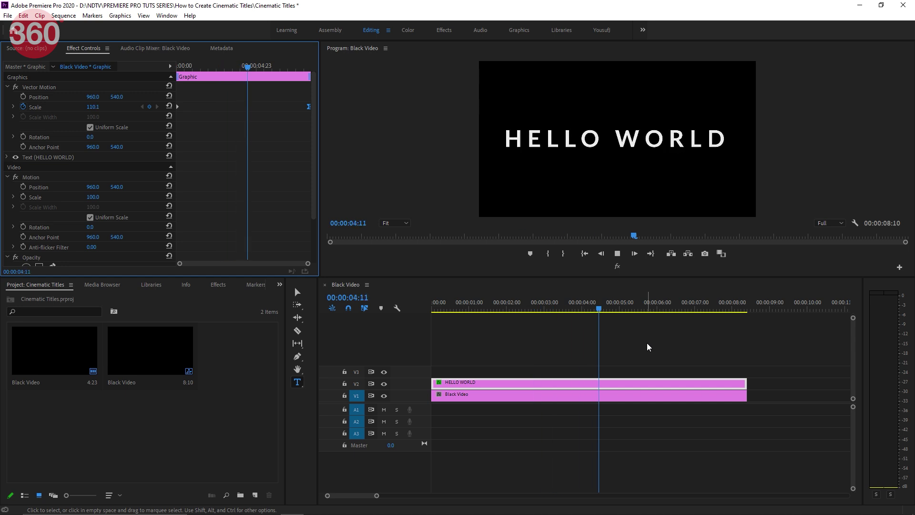
key(space)
Step: Apply the Gaussian Blur effect to the HELLO WORLD clip
click(218, 285)
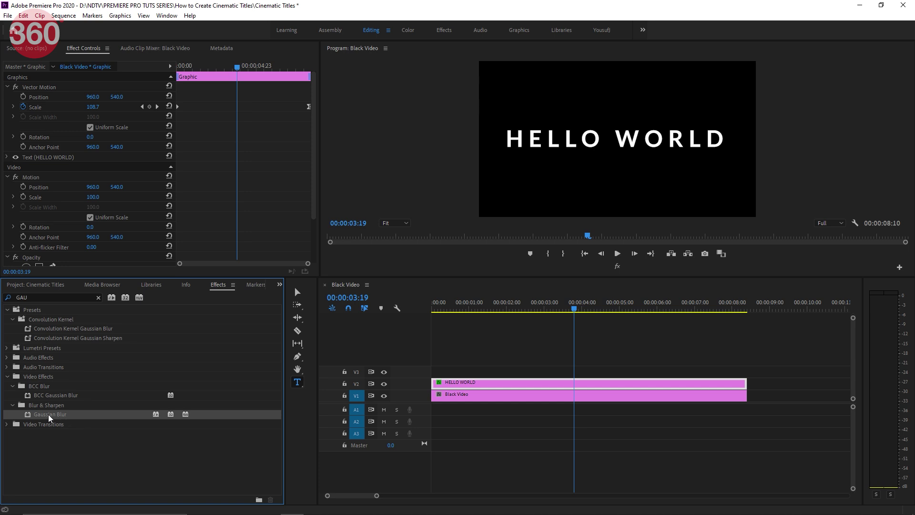
drag(561, 430, 586, 386)
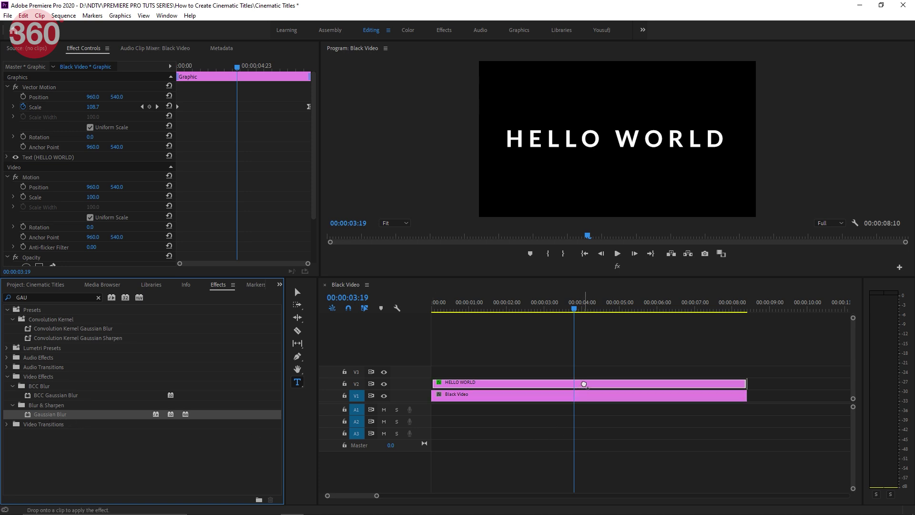
drag(574, 310, 409, 316)
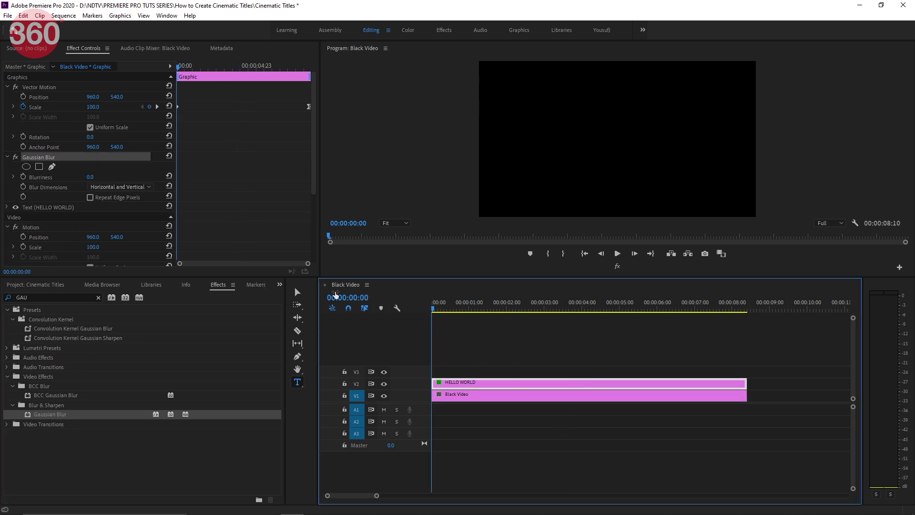
Step: Keyframe Blurriness at 50 at the start and 0 at 2 seconds
click(23, 177)
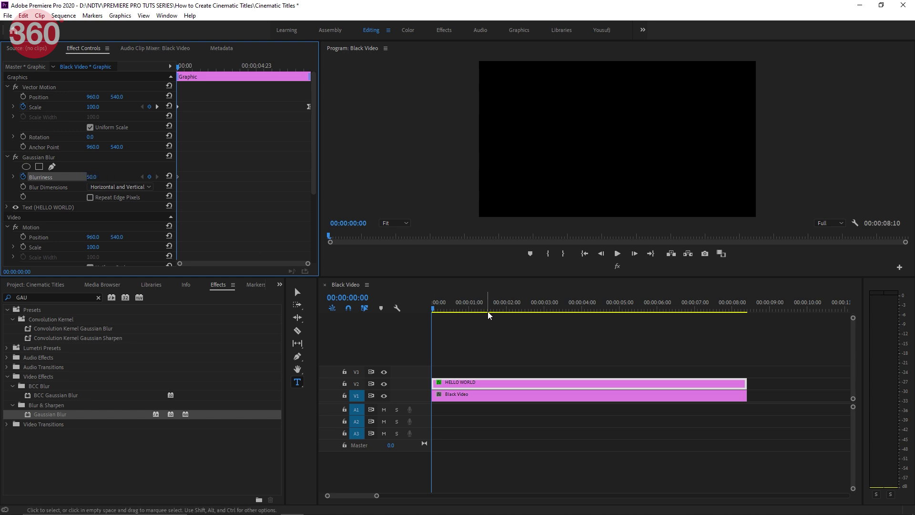
click(506, 311)
drag(507, 311, 508, 311)
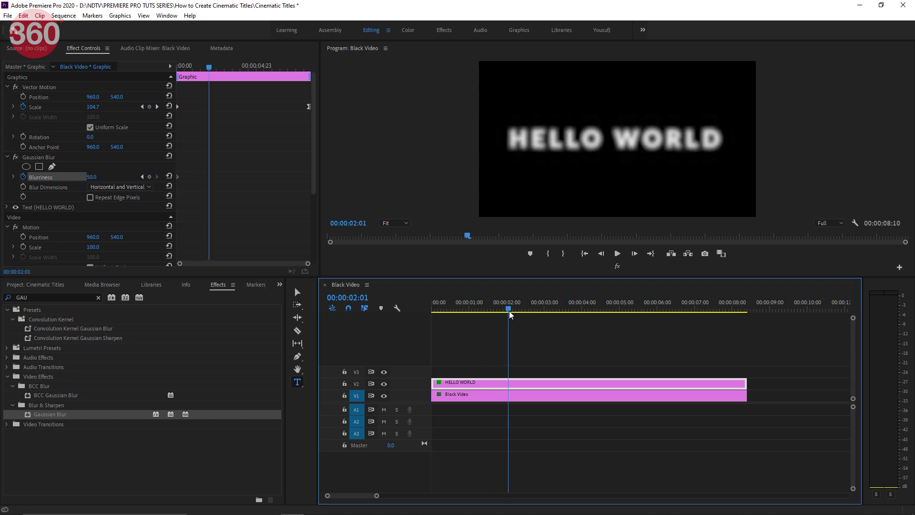
click(100, 177)
text(0)
key(Return)
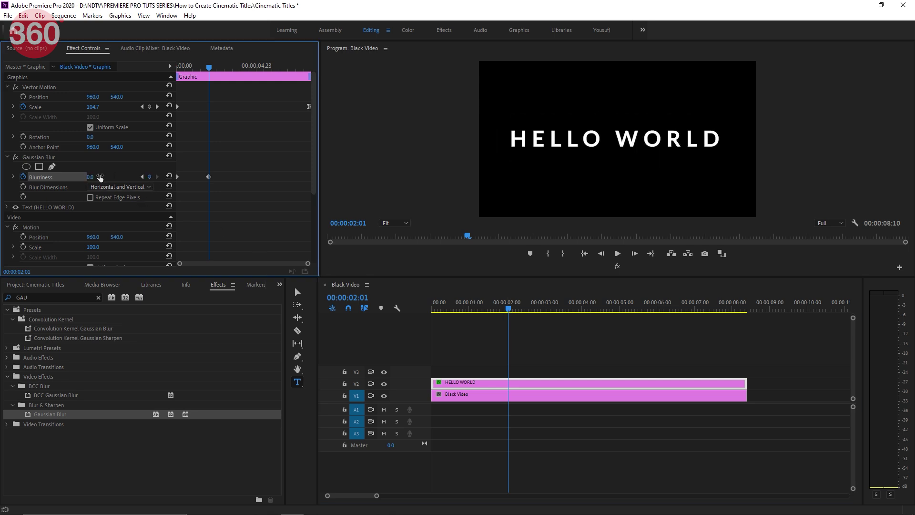
Step: Hold Blurriness at 0 at 4 seconds and edit its value at 6 seconds
drag(510, 310, 582, 311)
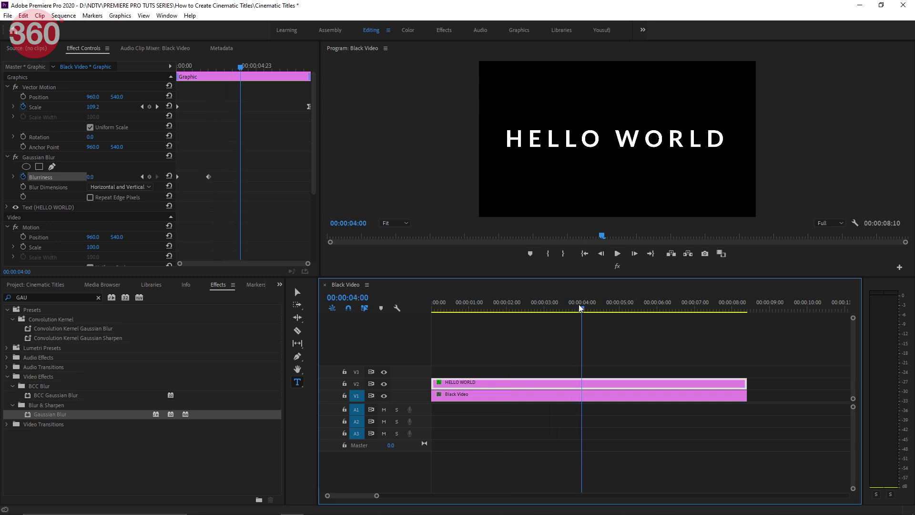
click(149, 177)
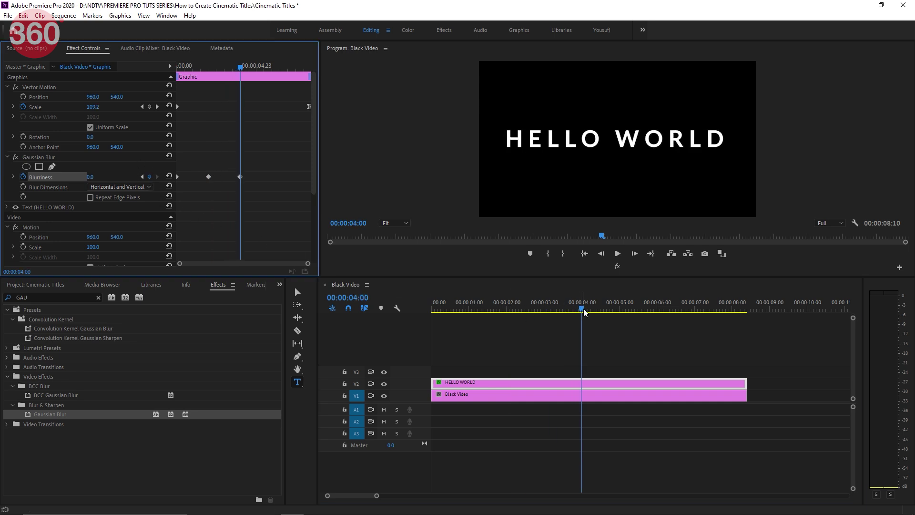
click(616, 311)
drag(617, 315, 659, 320)
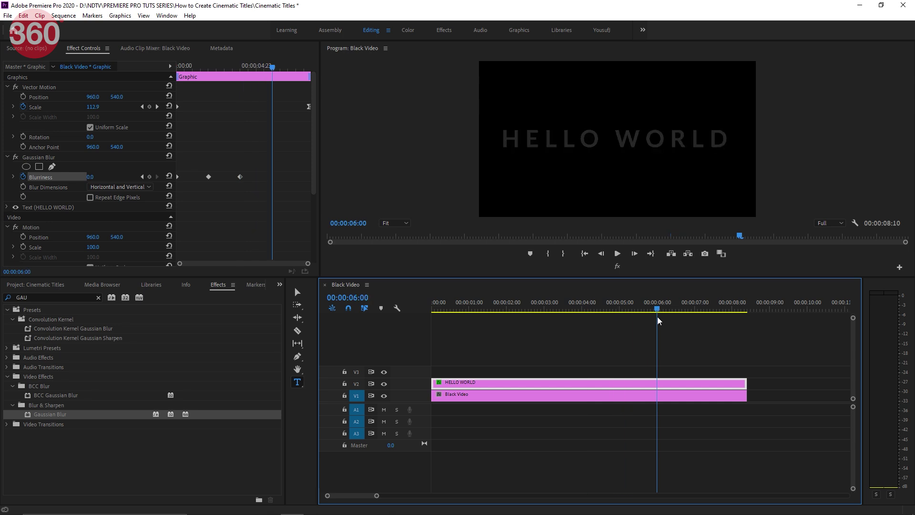
click(90, 177)
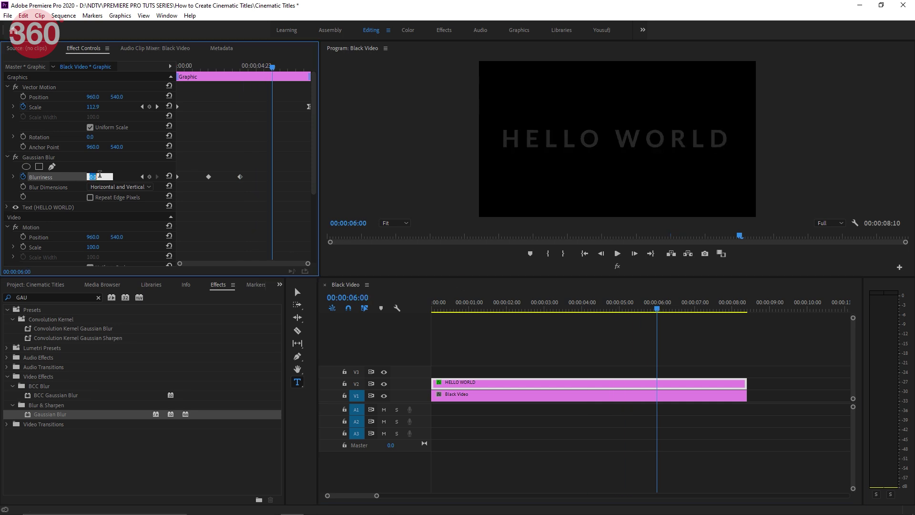